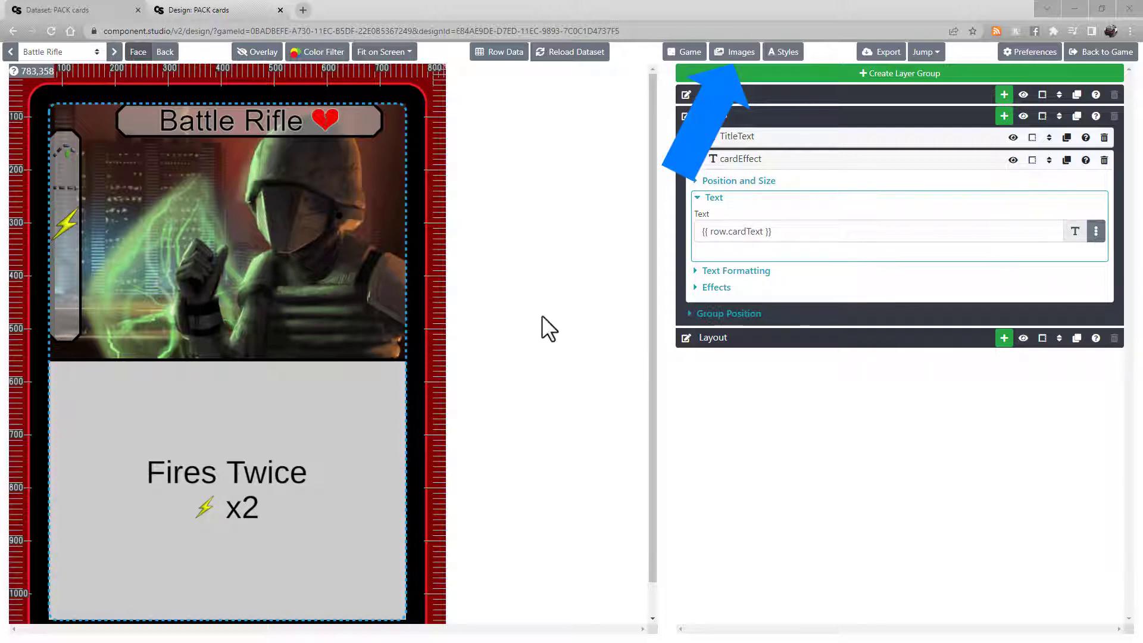
- Show the Icons image set in the image library and enable Damage as an inline text icon
click(719, 55)
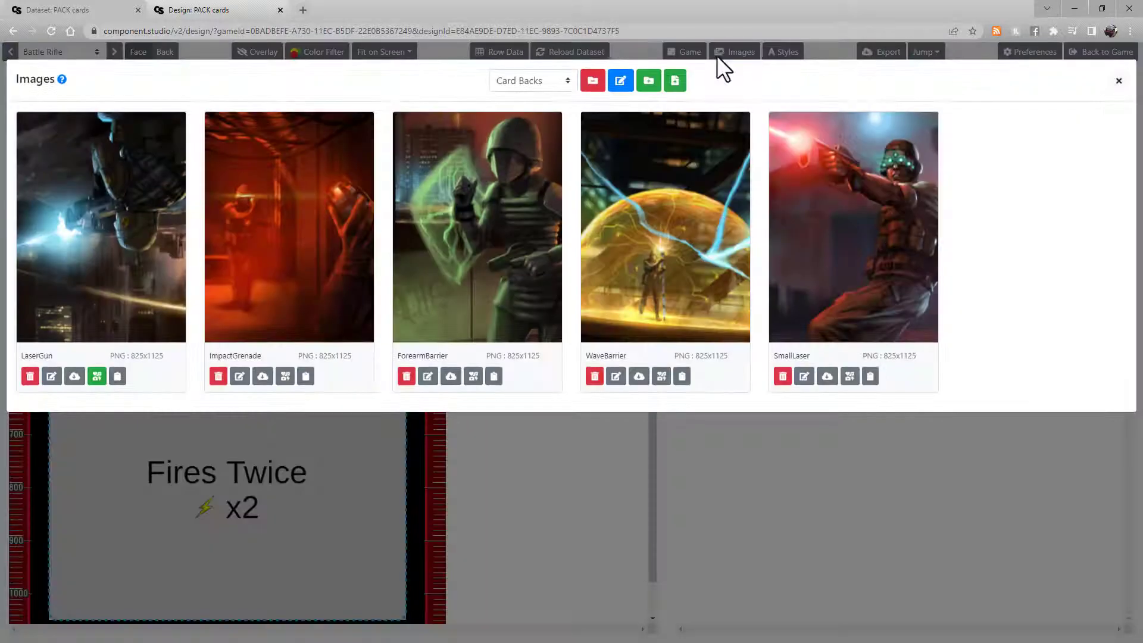
click(555, 83)
click(558, 127)
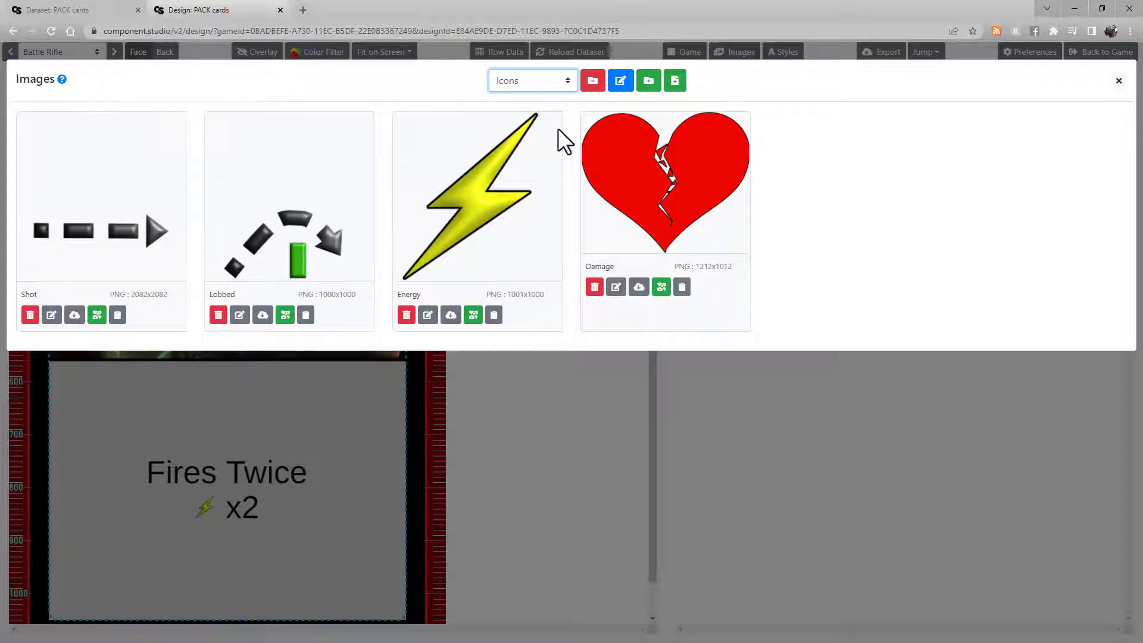
click(663, 292)
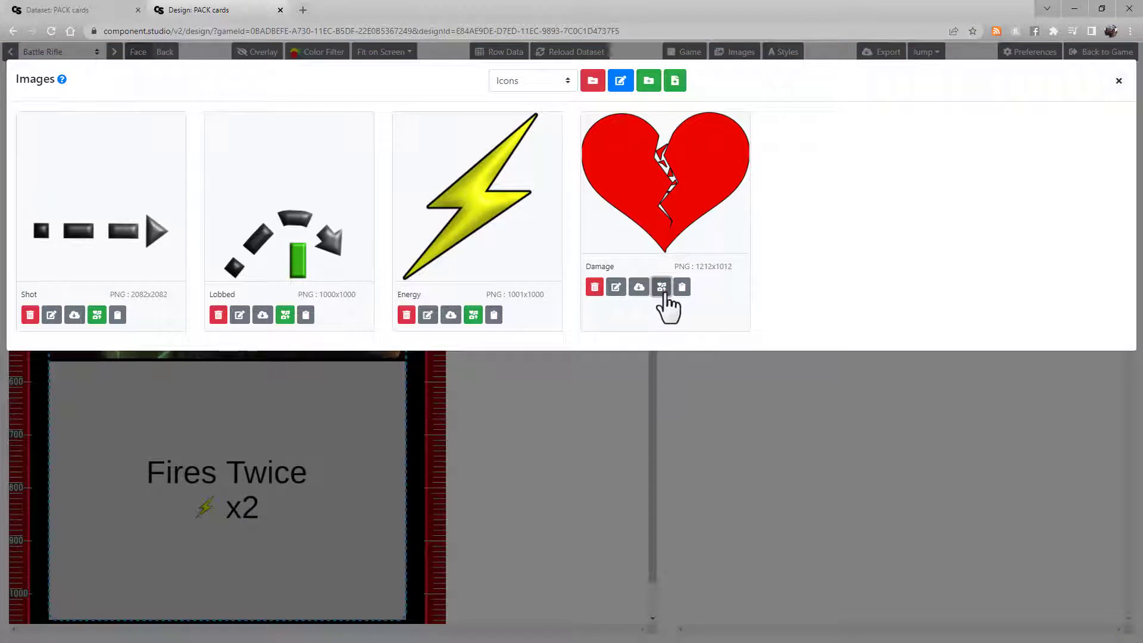
click(664, 292)
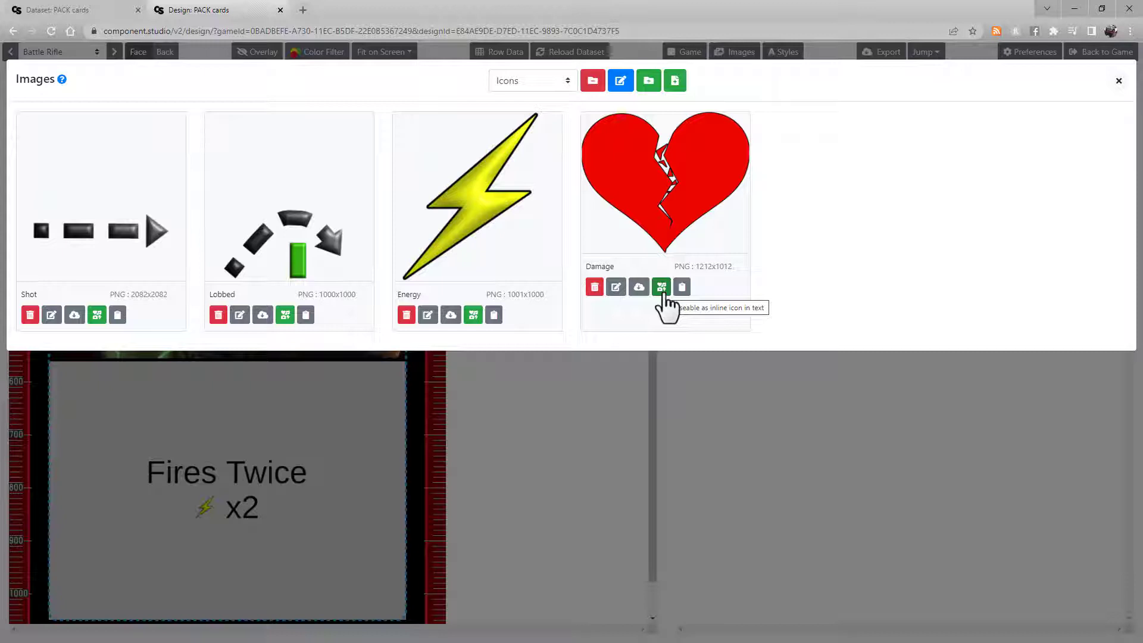
- Close the image library, open the effect text value editor, and copy the Energy icon tag
click(538, 380)
click(1096, 233)
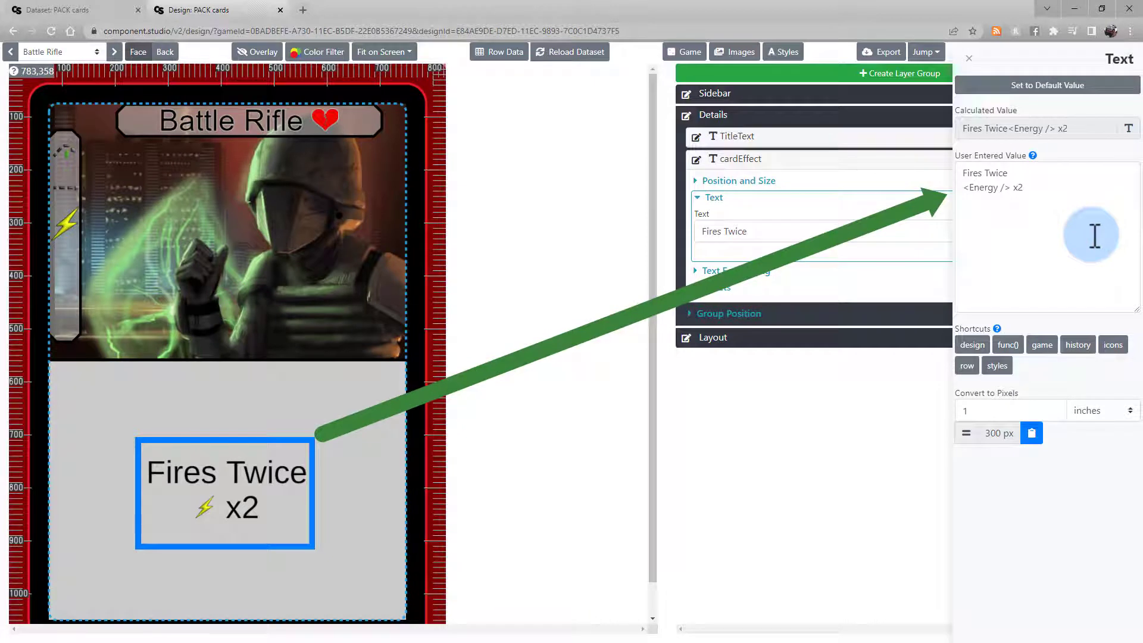
click(1012, 200)
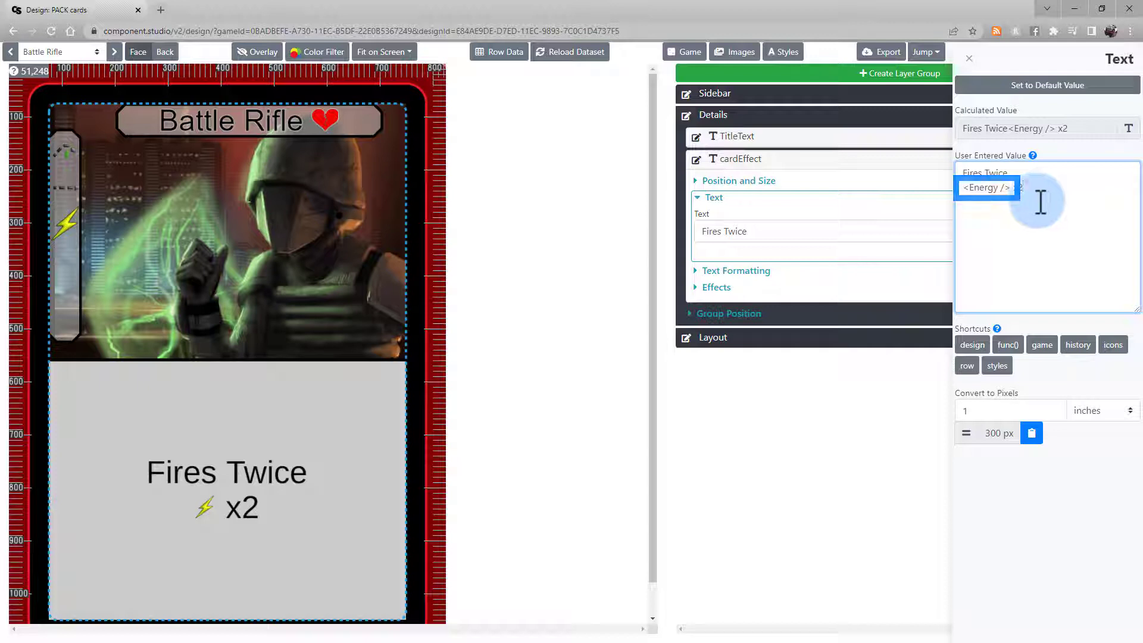
click(1117, 352)
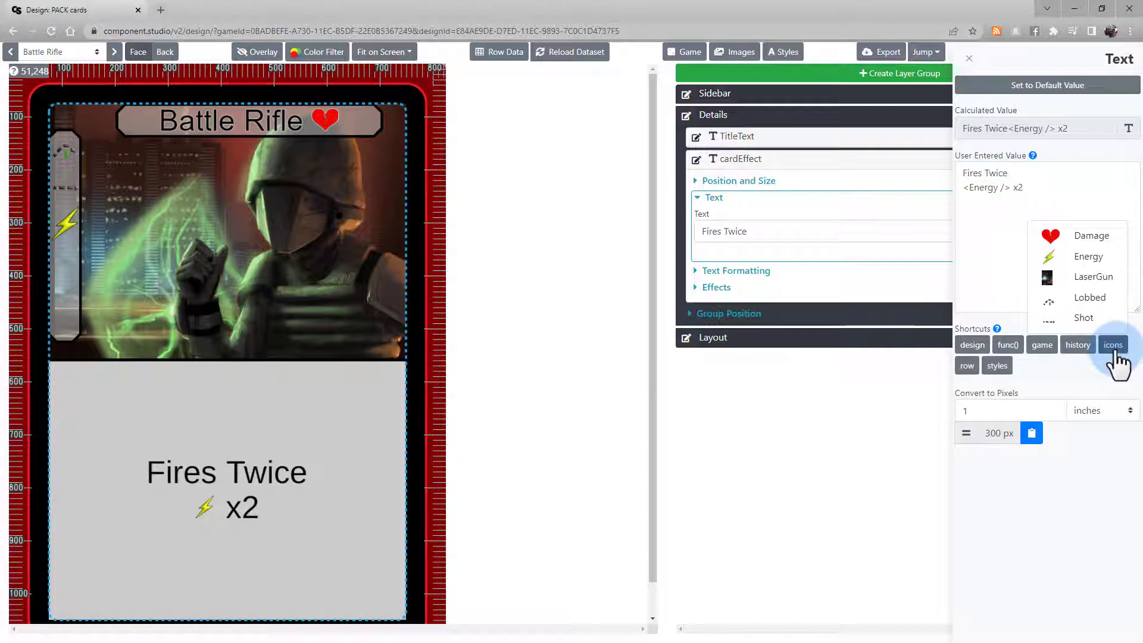
click(1098, 252)
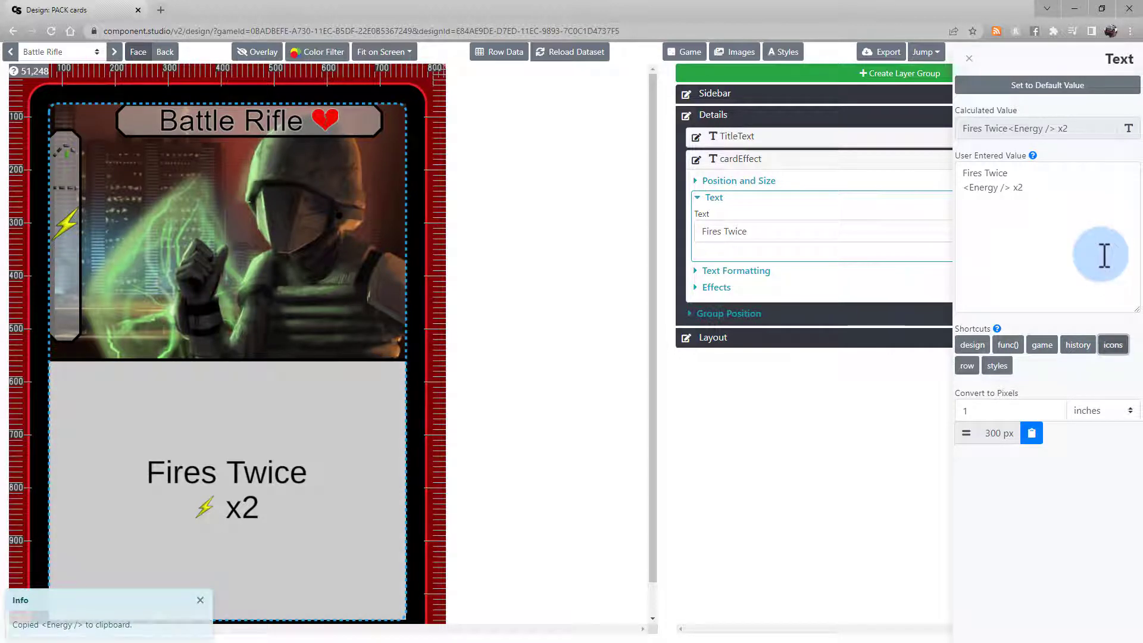
- Change the effect text icon tag to <Damage /> so a red heart appears before x2
drag(1012, 188, 970, 197)
key(ctrl+c)
key(Delete)
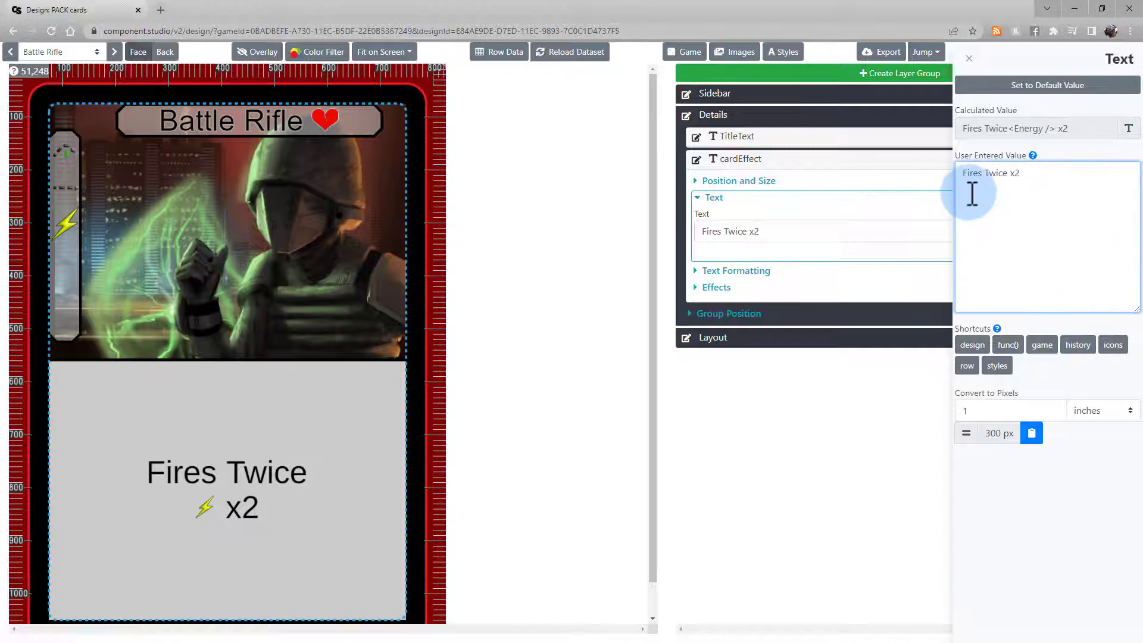
right_click(965, 188)
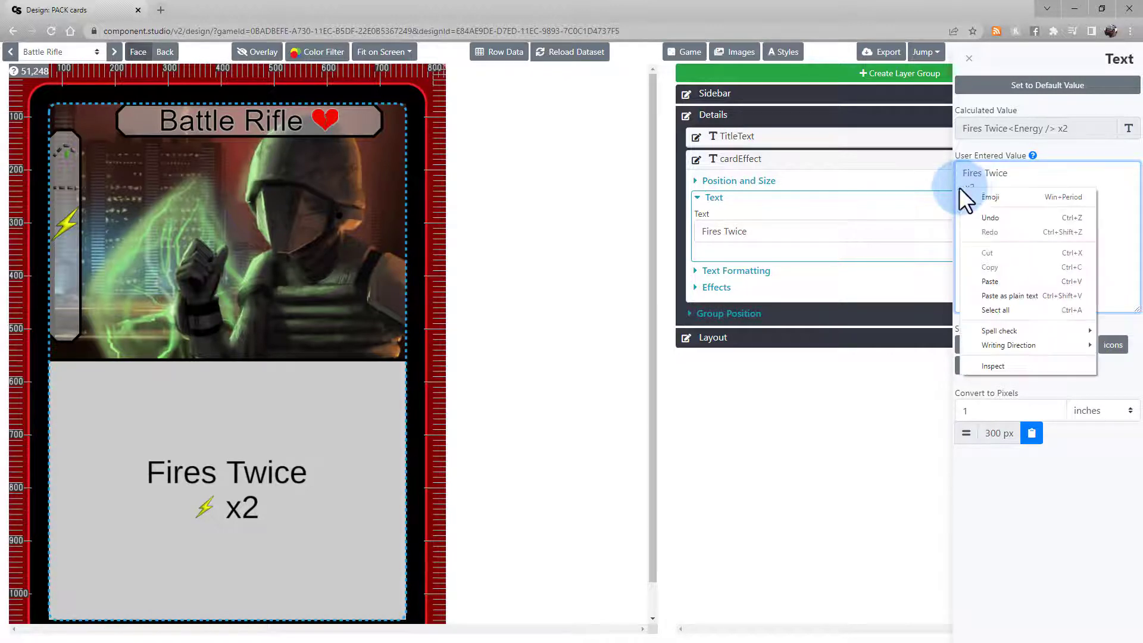
click(996, 296)
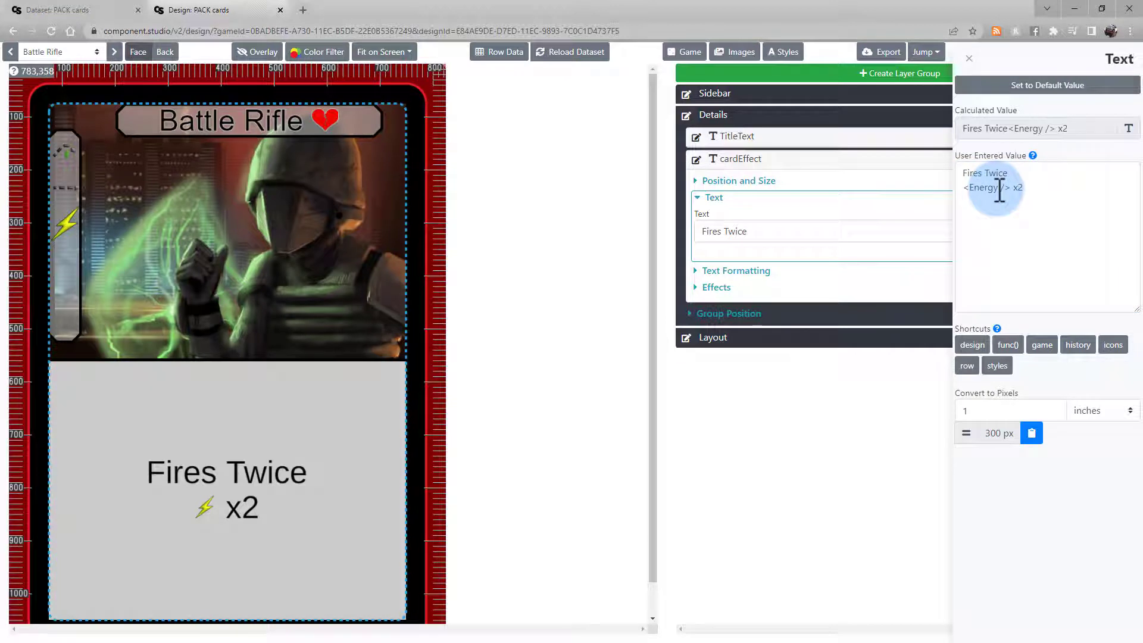
drag(999, 188, 969, 189)
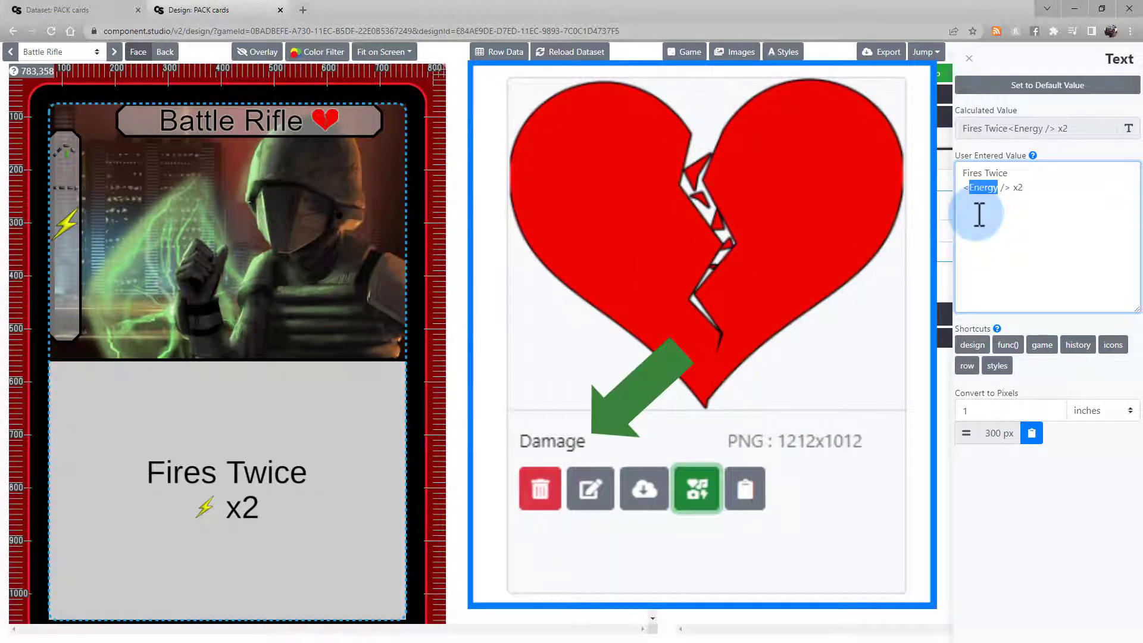
text(Damage)
click(1060, 156)
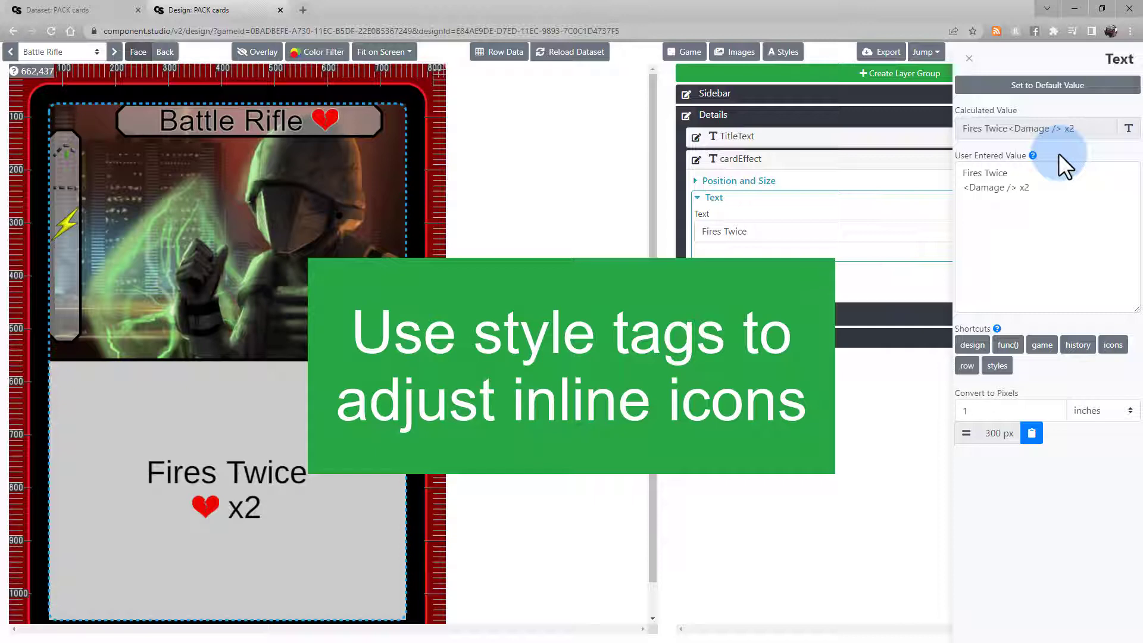
- Glance at the text styles list, then reopen the effect text value editor
click(792, 54)
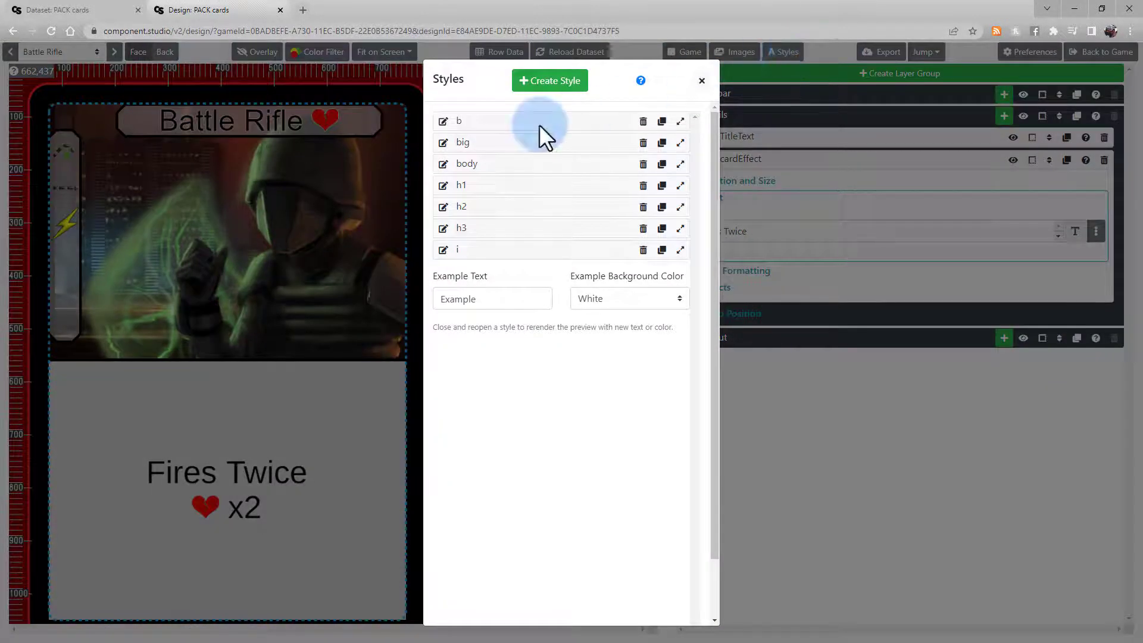
click(702, 80)
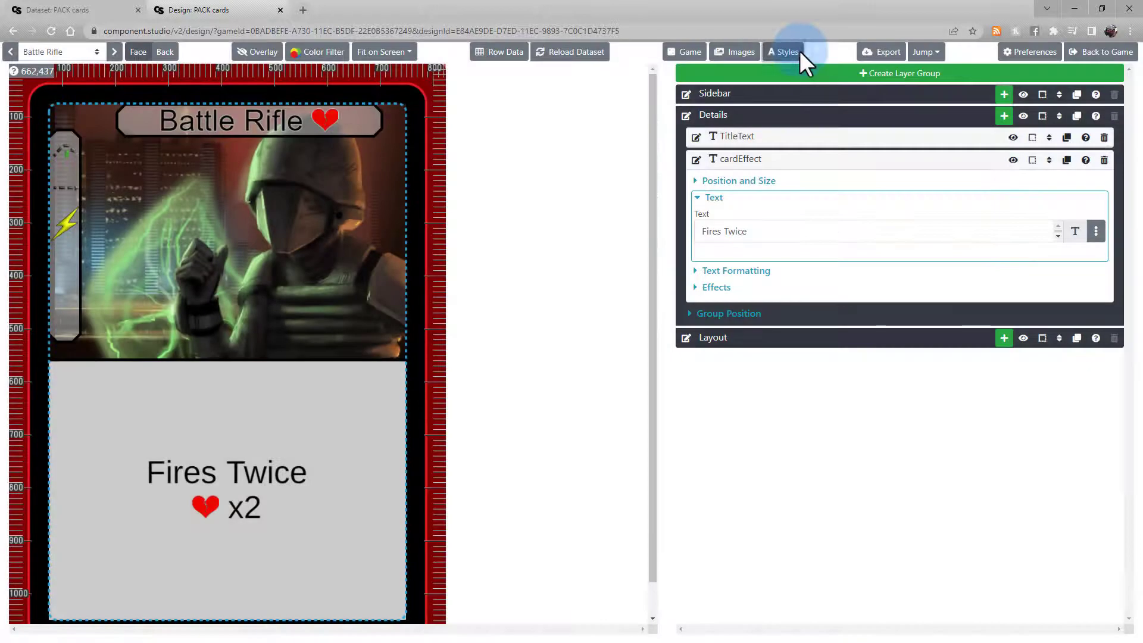
click(1097, 231)
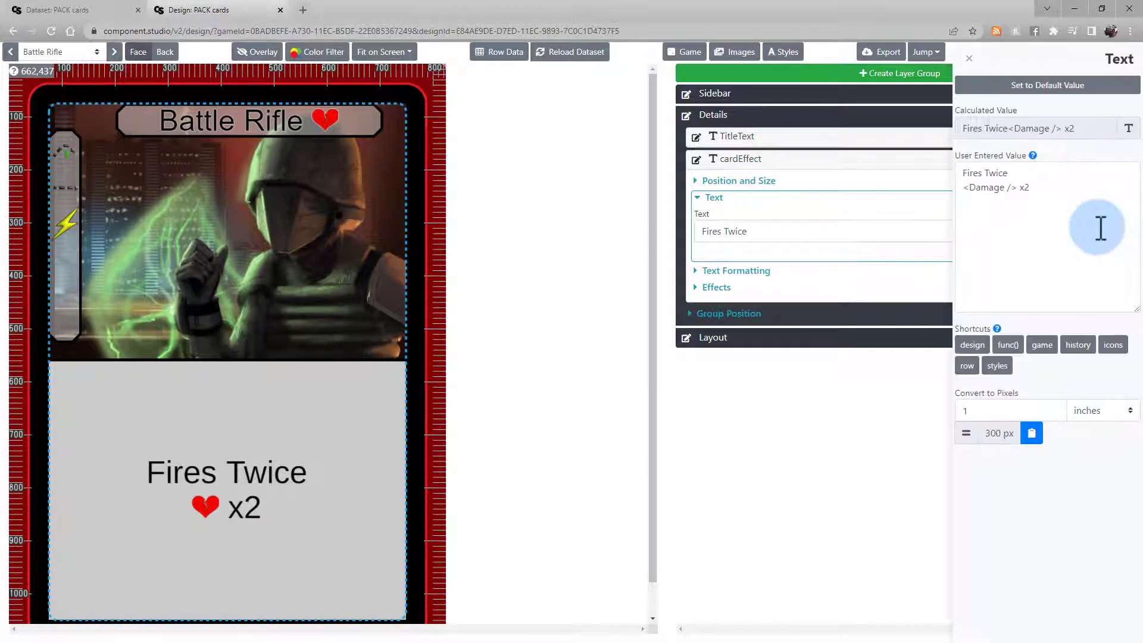
- Wrap the Damage tag in <big></big>, making the effect text 'Fires Twice <big><Damage /></big> x2'
click(966, 185)
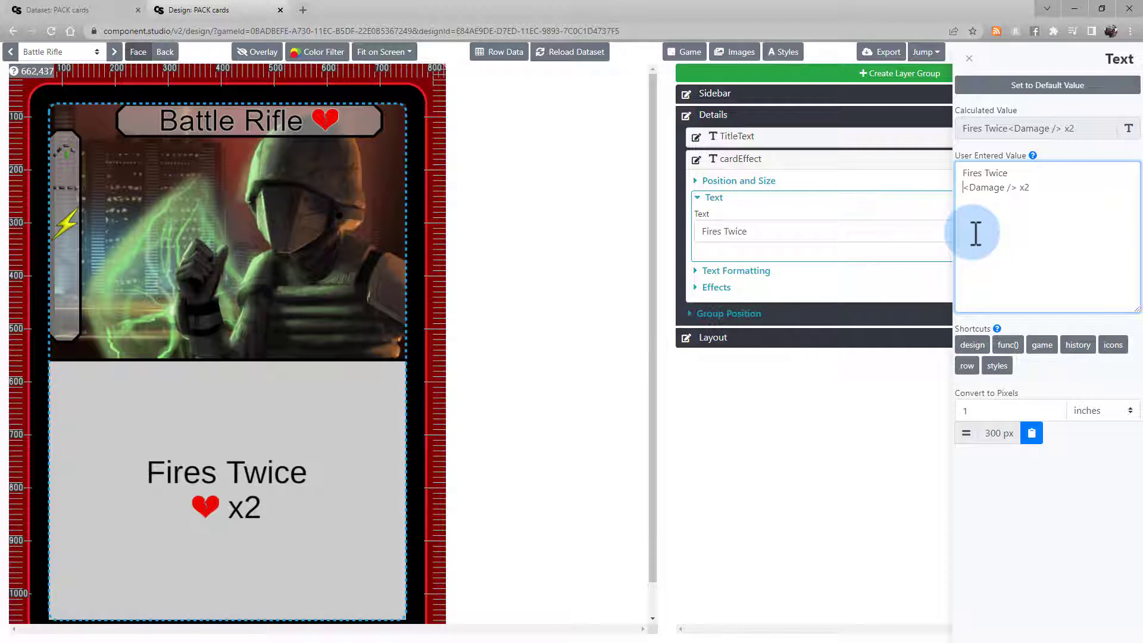
text(<big>)
click(1046, 188)
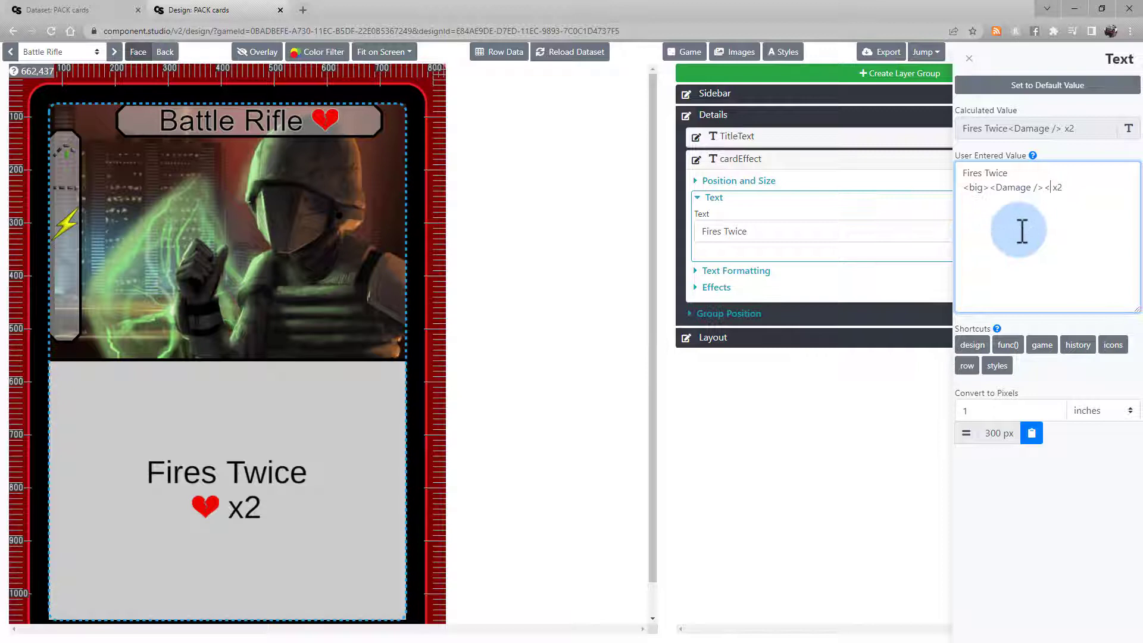
text(</big>)
click(1055, 149)
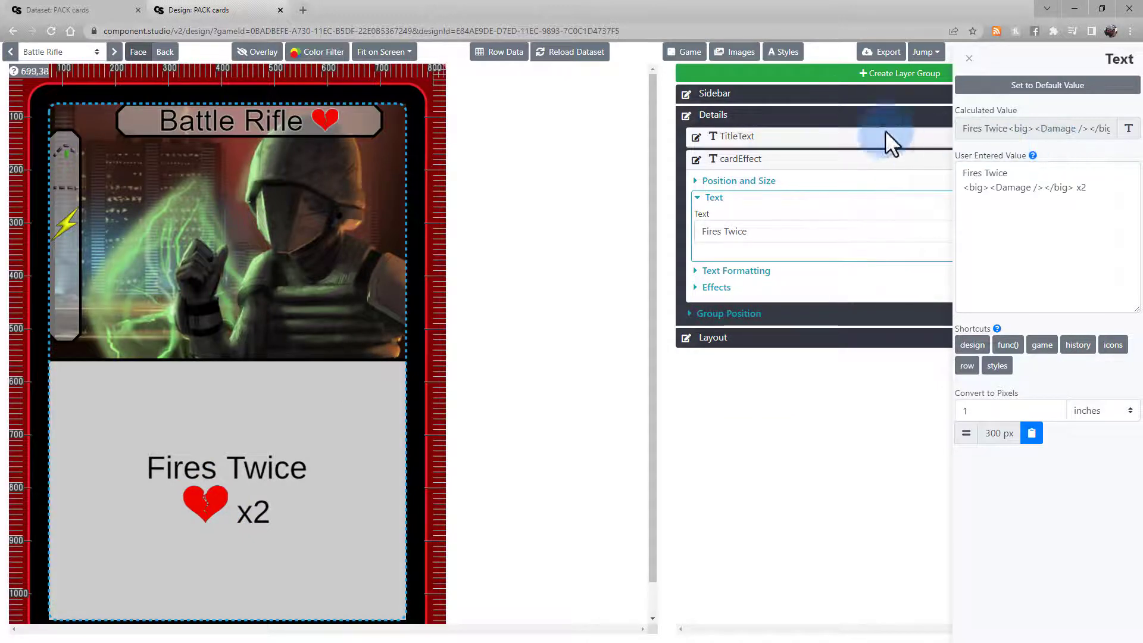
- Preview Combat Roll, Dimensional Shift, EMP Capsule and Warphole Generator, returning to Battle Rifle
click(114, 53)
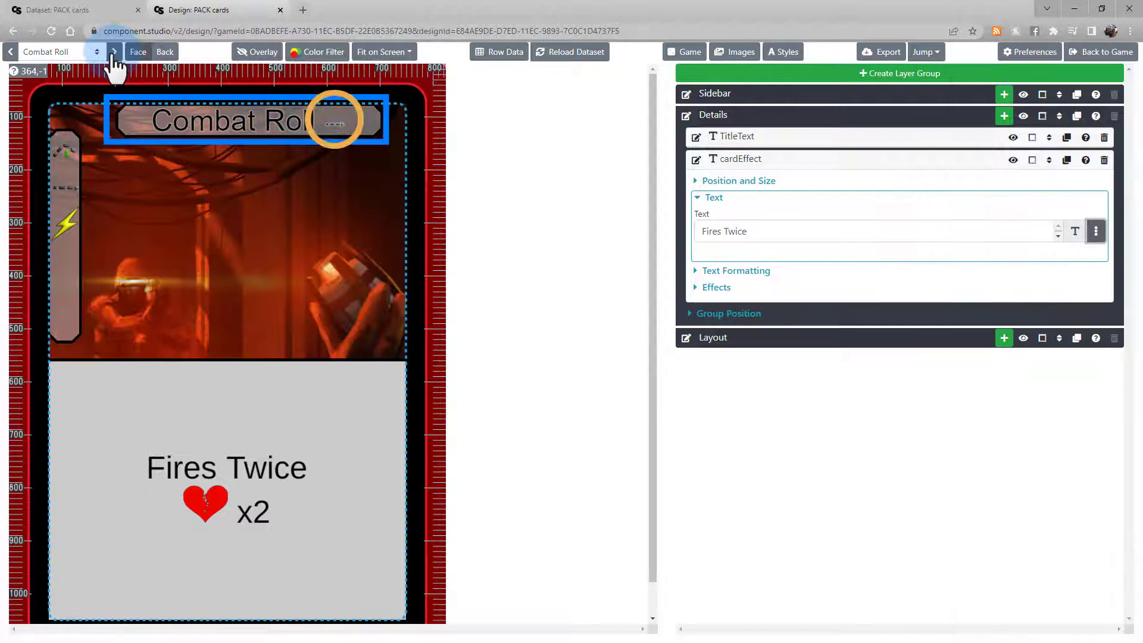
click(114, 53)
click(113, 53)
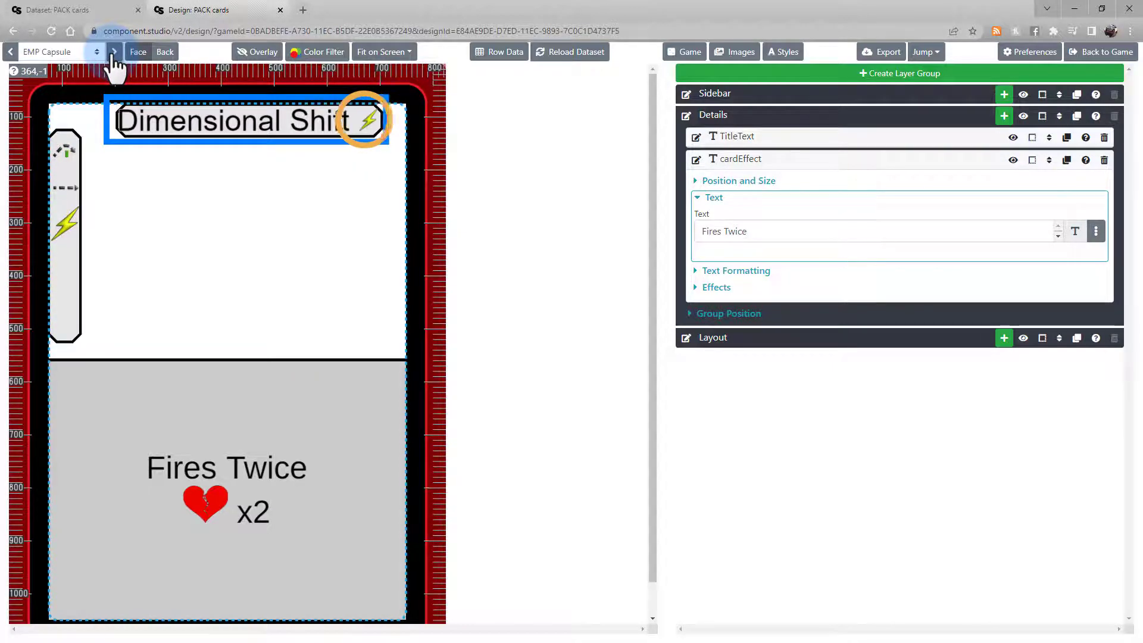
click(114, 53)
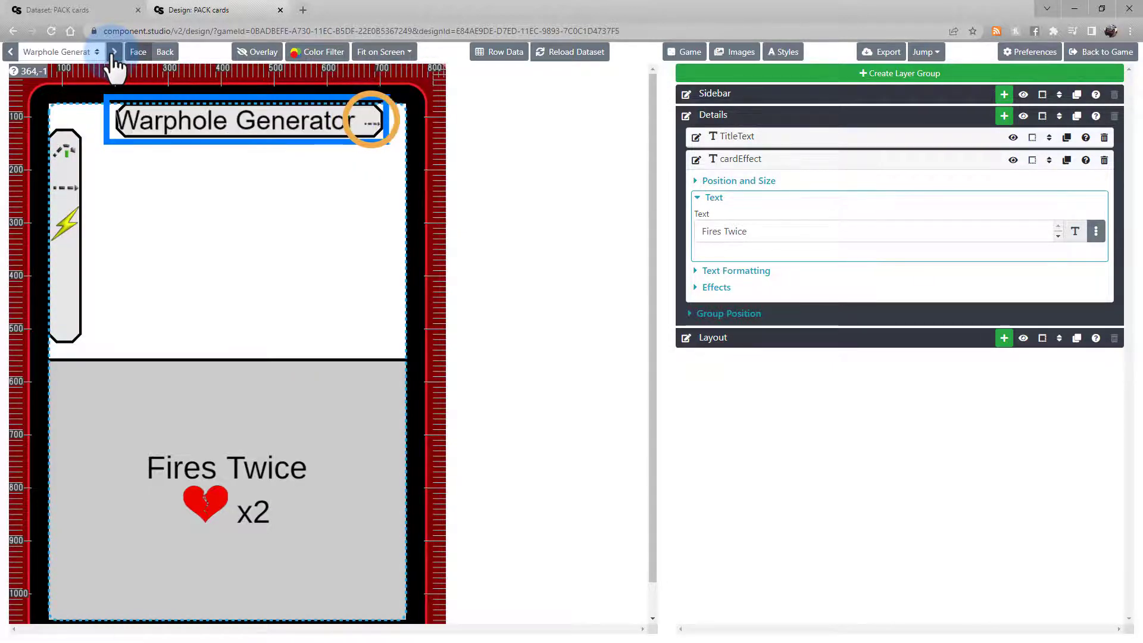
click(114, 53)
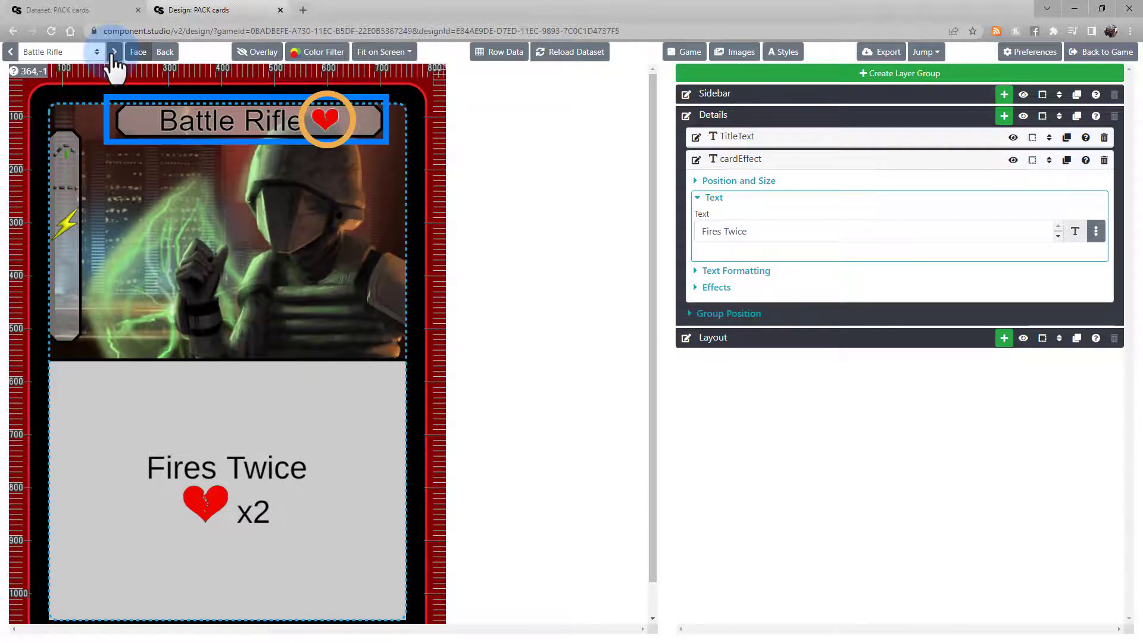
click(109, 11)
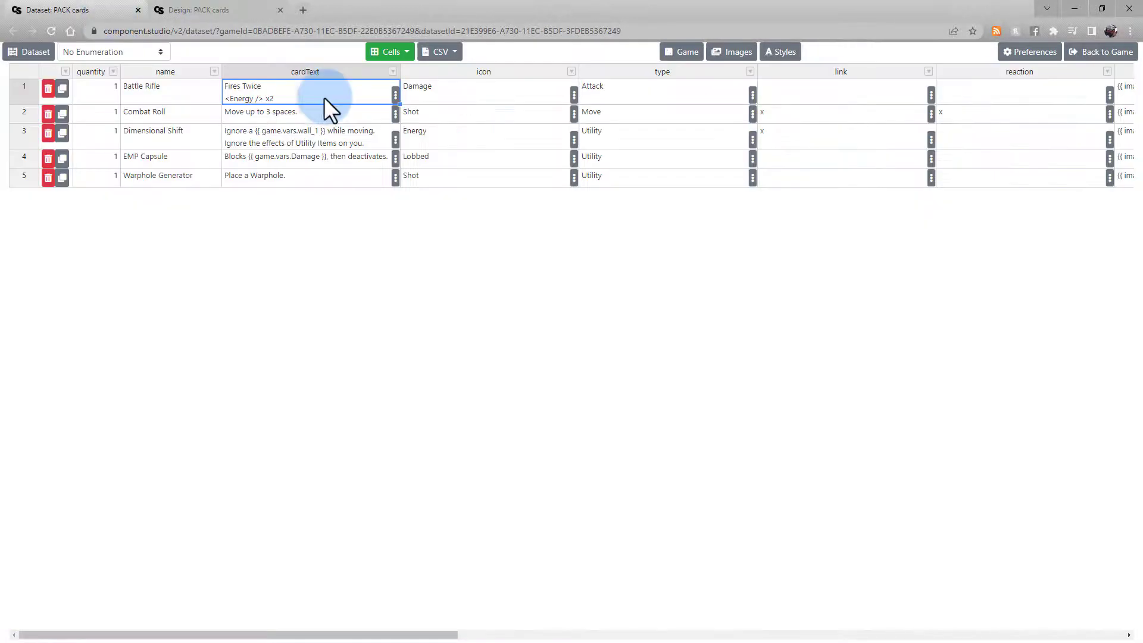
click(476, 87)
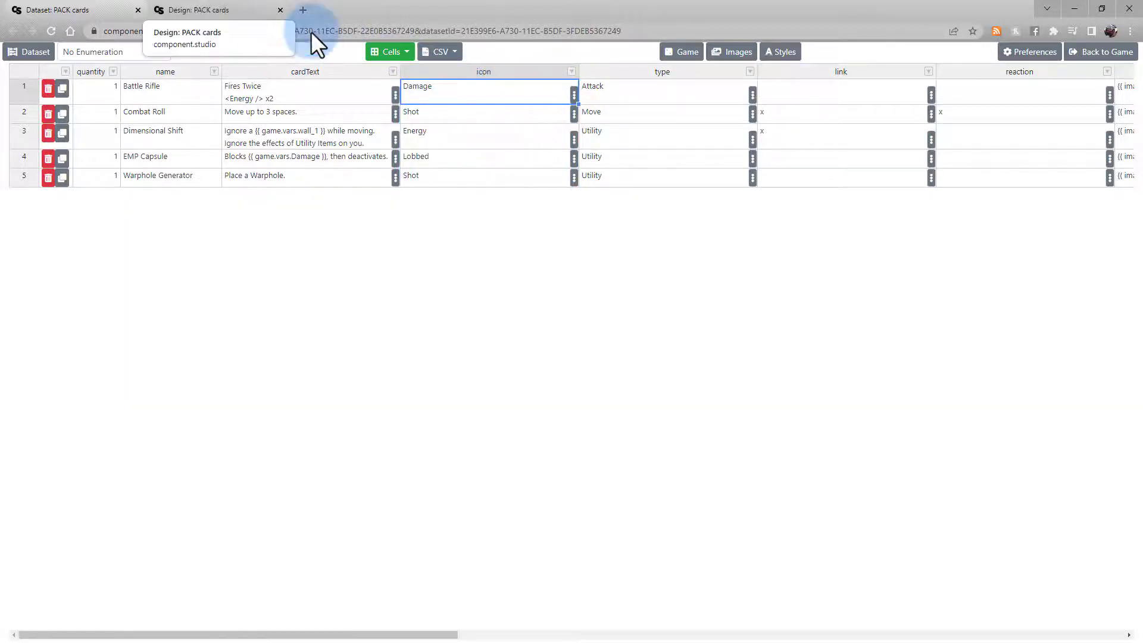
click(234, 8)
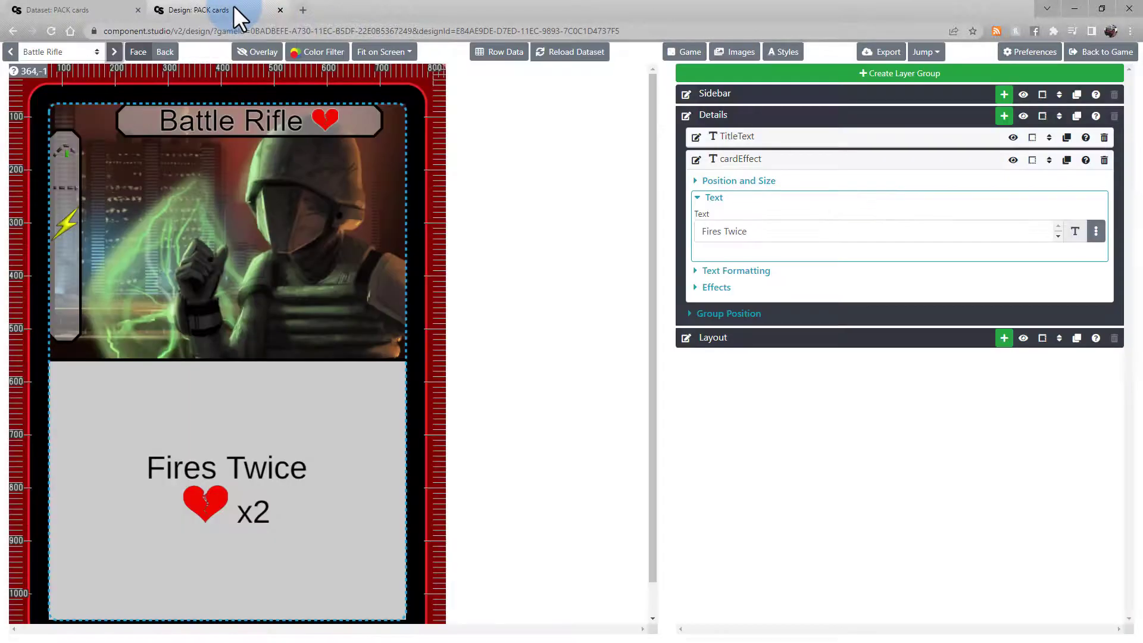
- Expand the TitleText layer and select the <{{ row.icon }} /> reference in its text
click(803, 138)
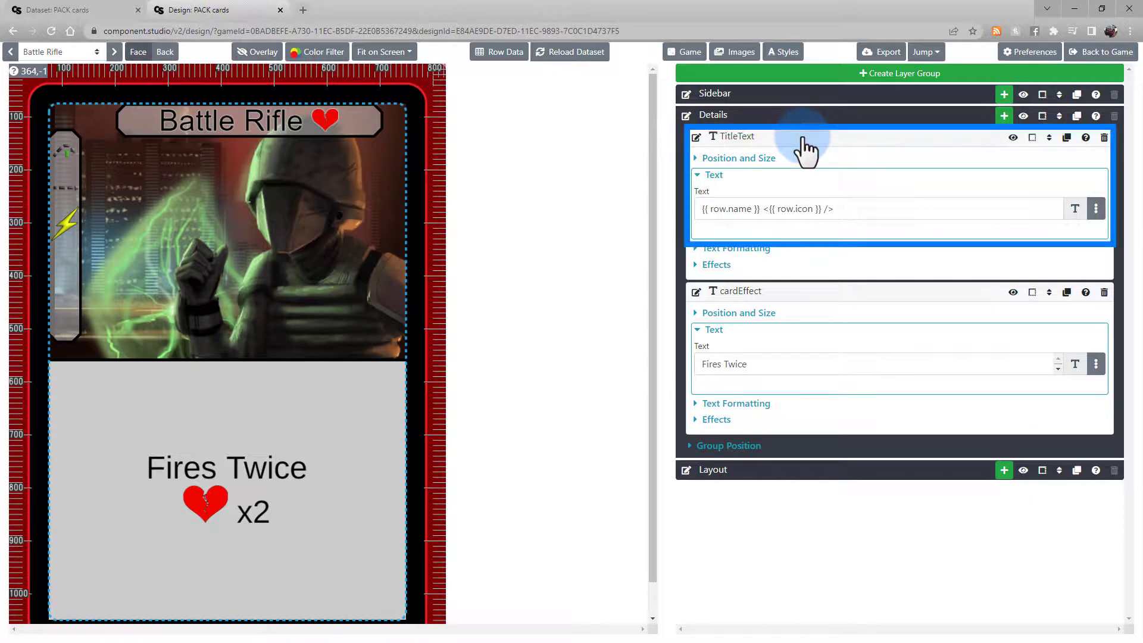
drag(763, 209, 861, 213)
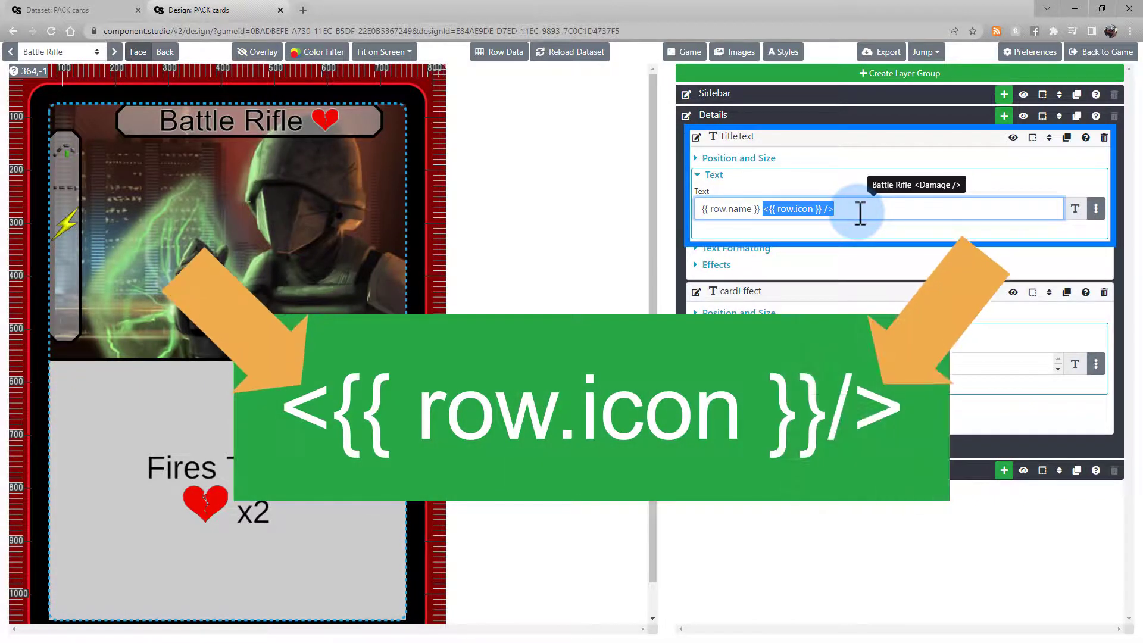
click(860, 214)
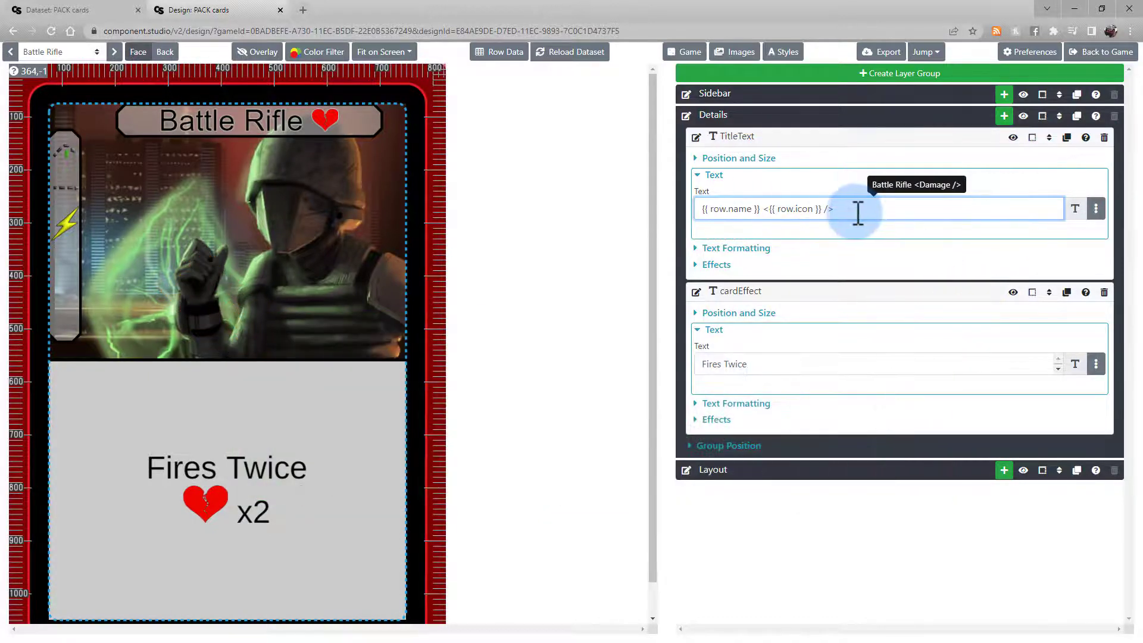
drag(824, 210, 770, 212)
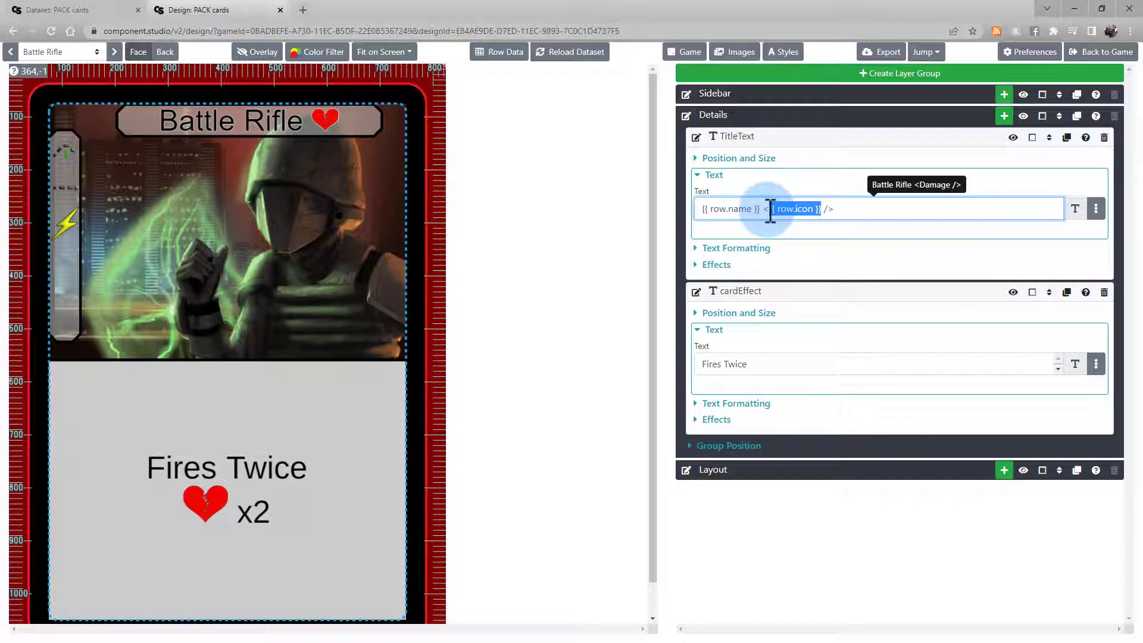
click(112, 53)
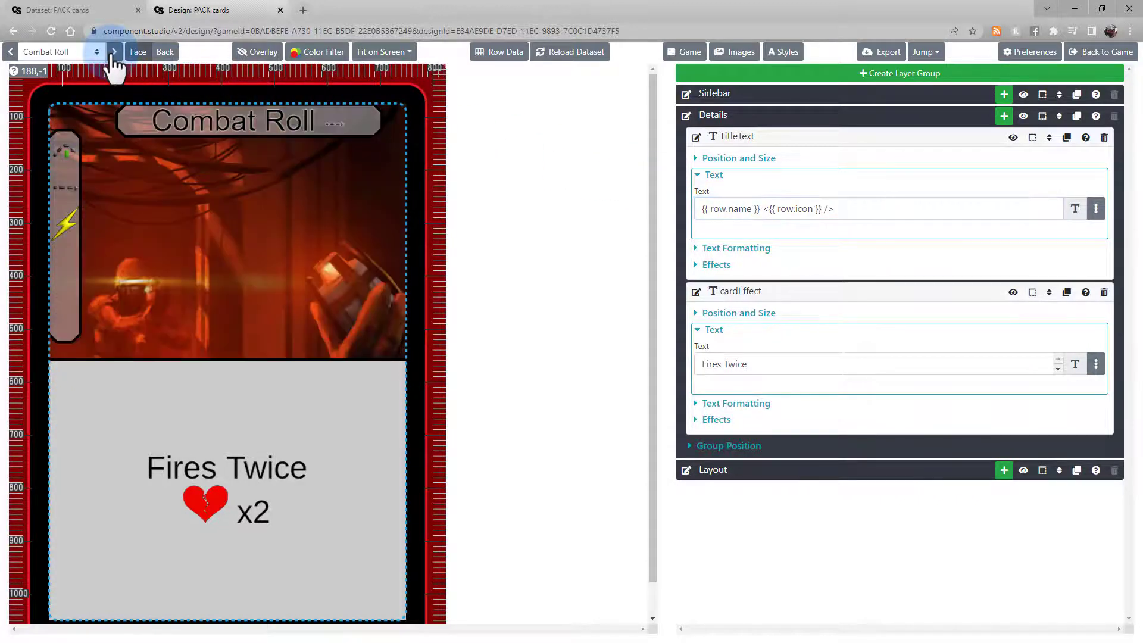
click(113, 52)
click(113, 53)
click(113, 52)
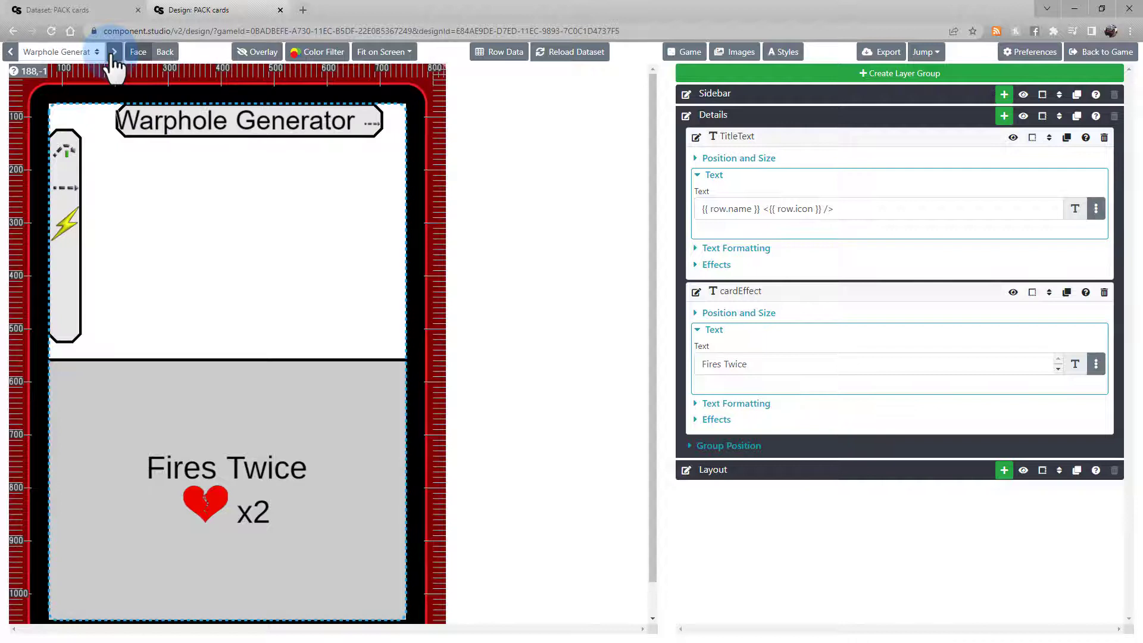
click(113, 54)
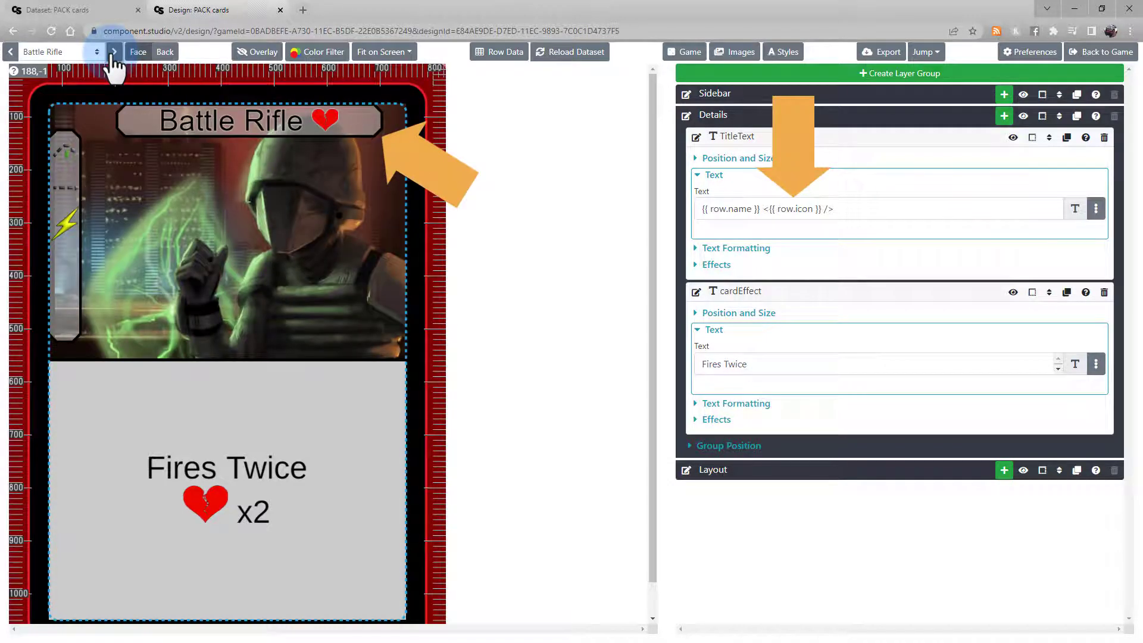